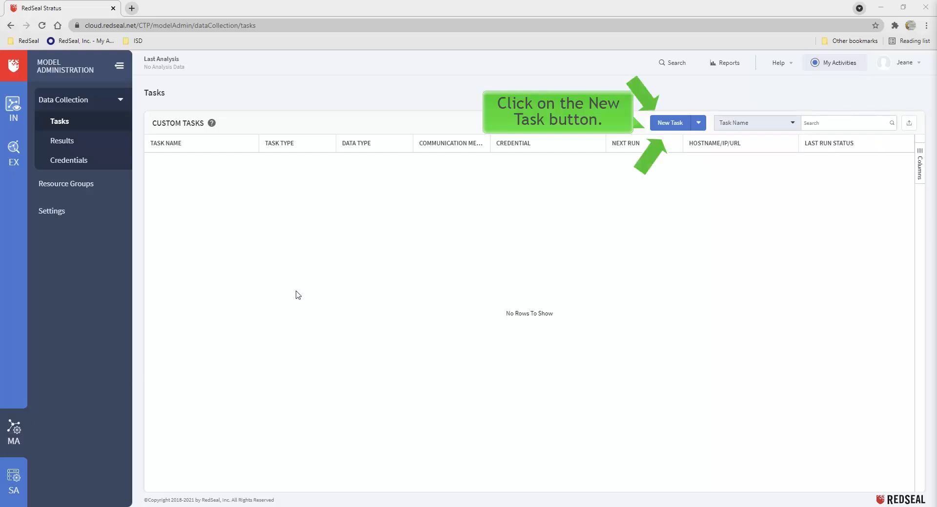
- Start a new data collection task with the Cloud data type Amazon AWS VPC and proceed to the collection method
click(664, 122)
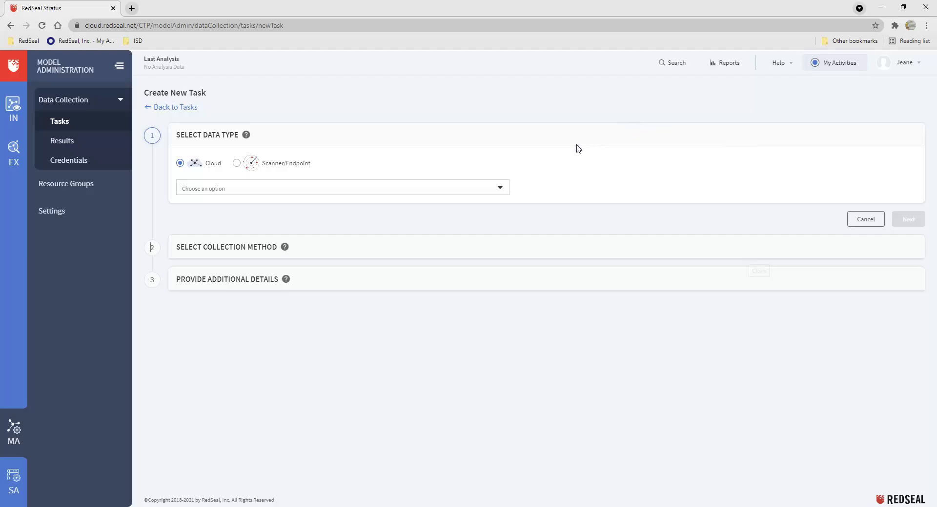
click(458, 188)
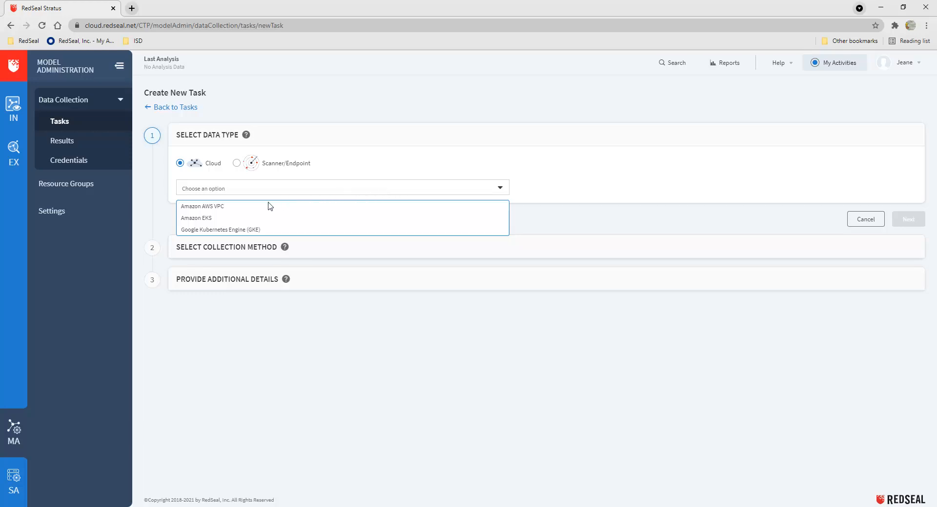
click(230, 207)
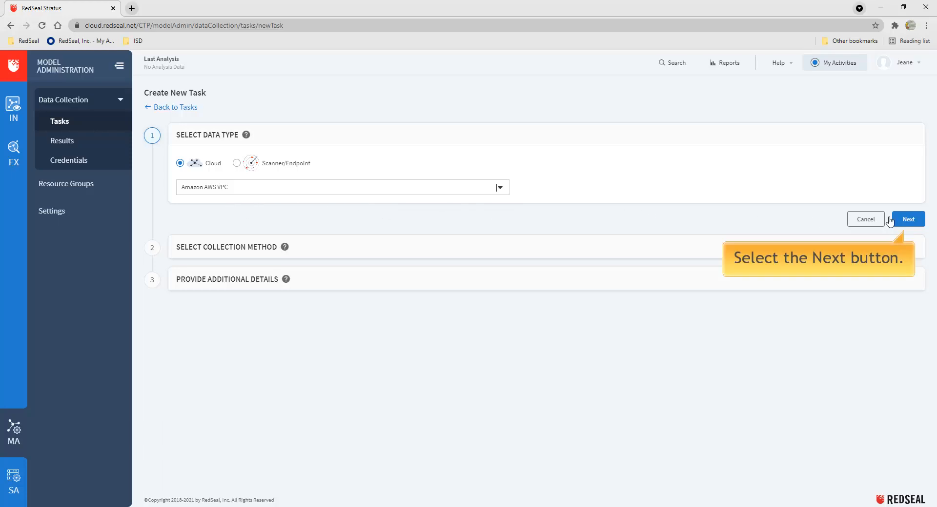
click(909, 219)
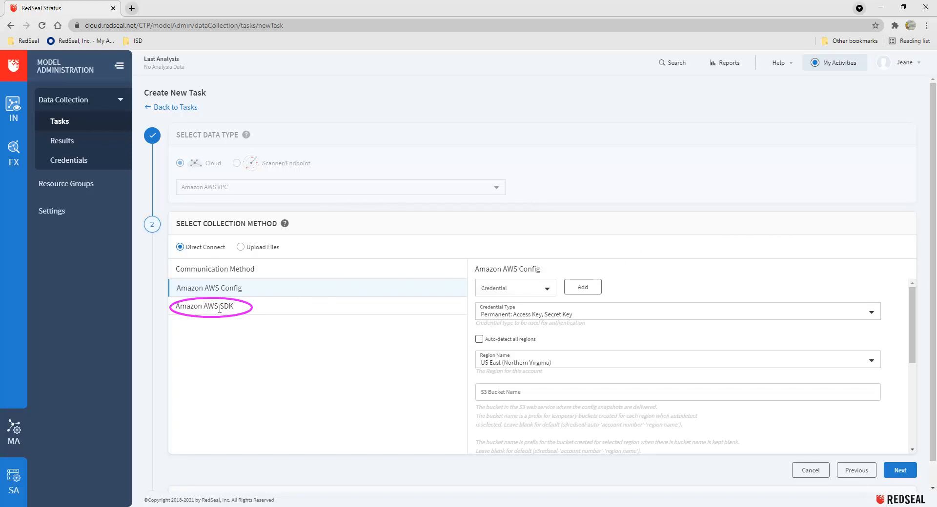
- Choose Amazon AWS SDK as the communication method and add a credential named AWS with its user name and password
click(239, 307)
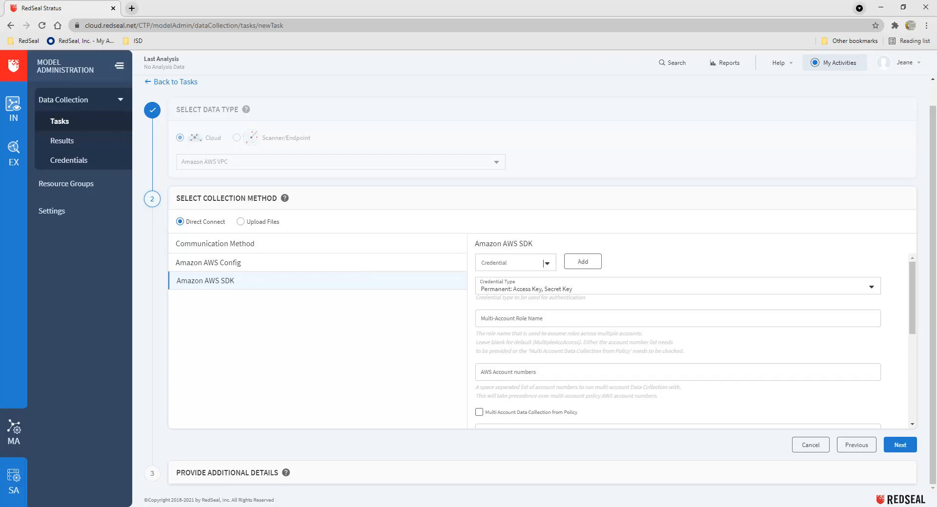
click(583, 262)
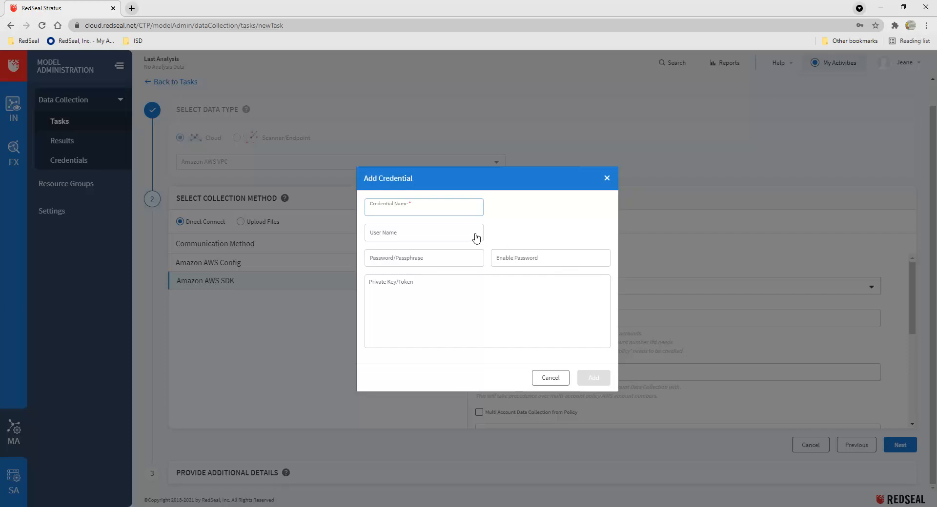
click(375, 211)
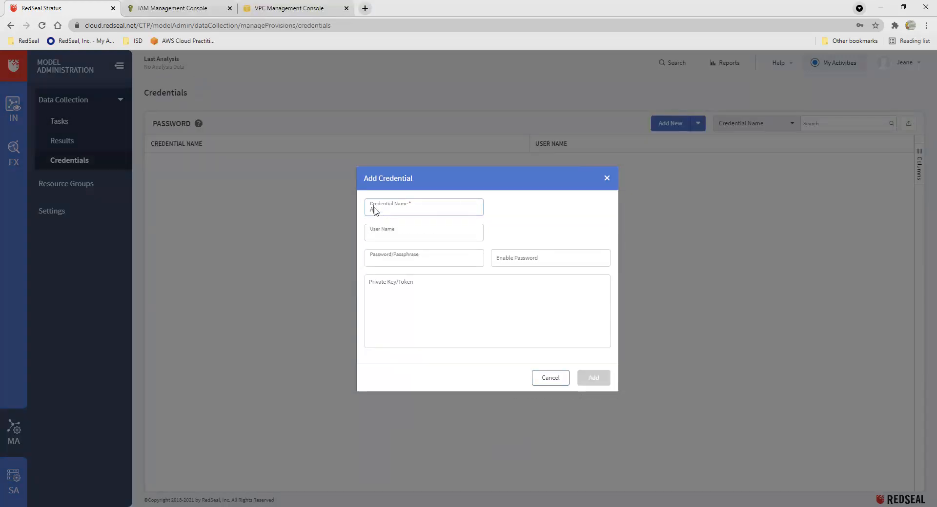
text(AWS)
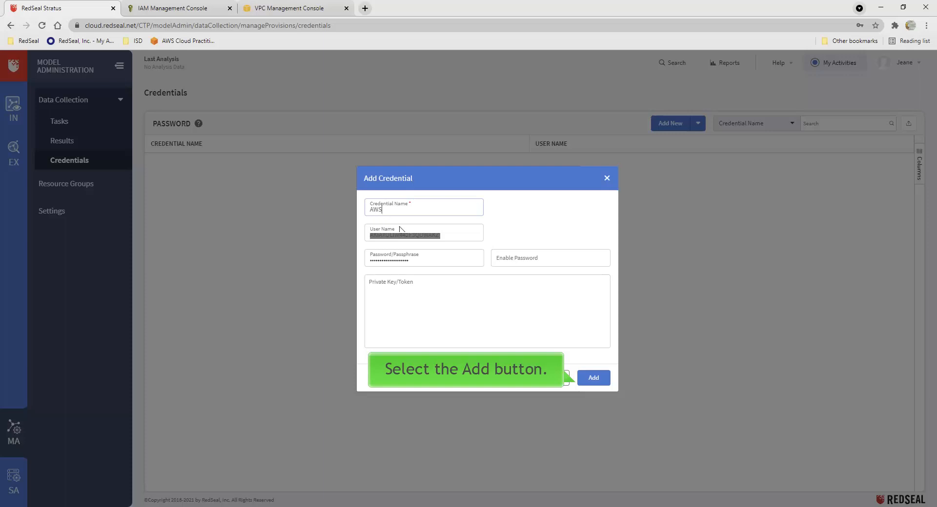
click(594, 378)
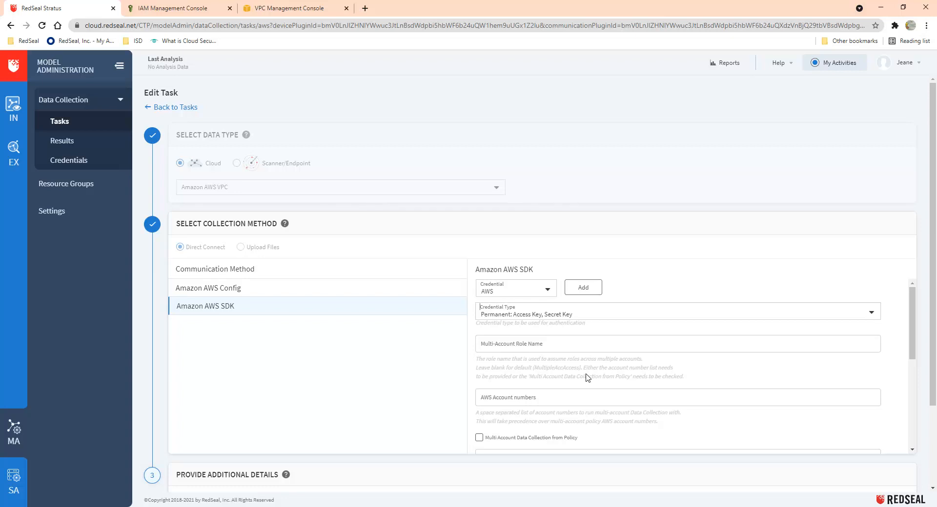
- Enable auto-detection of all regions for the collection, name the task AWS, and save it without running it
scroll(724, 337, down, 5)
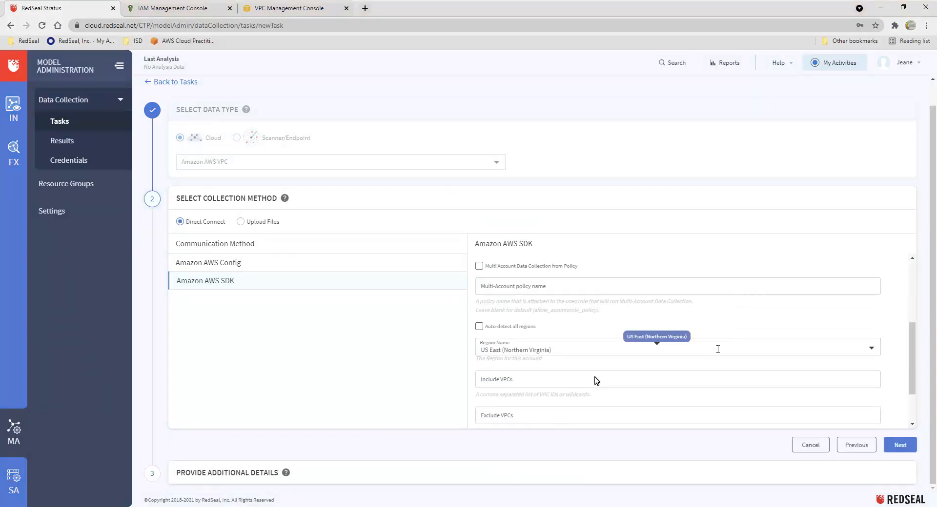
scroll(718, 349, down, 2)
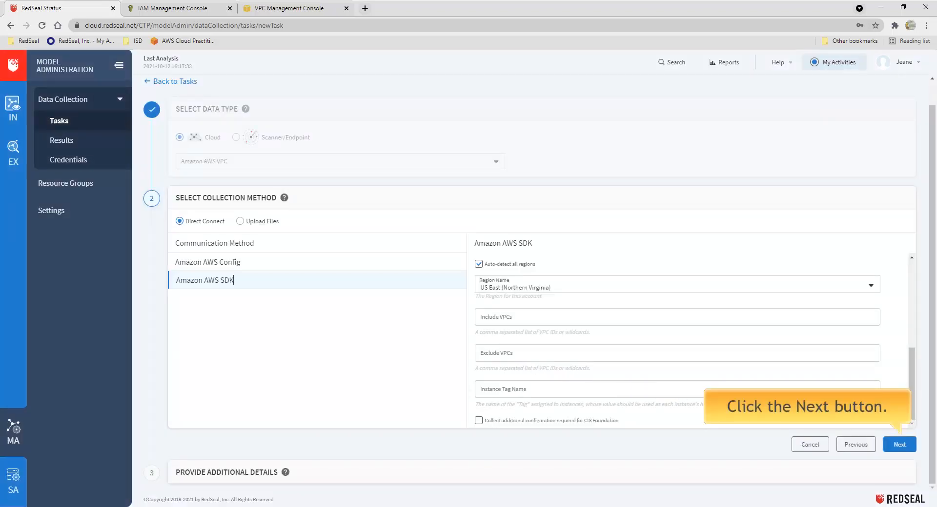
click(899, 445)
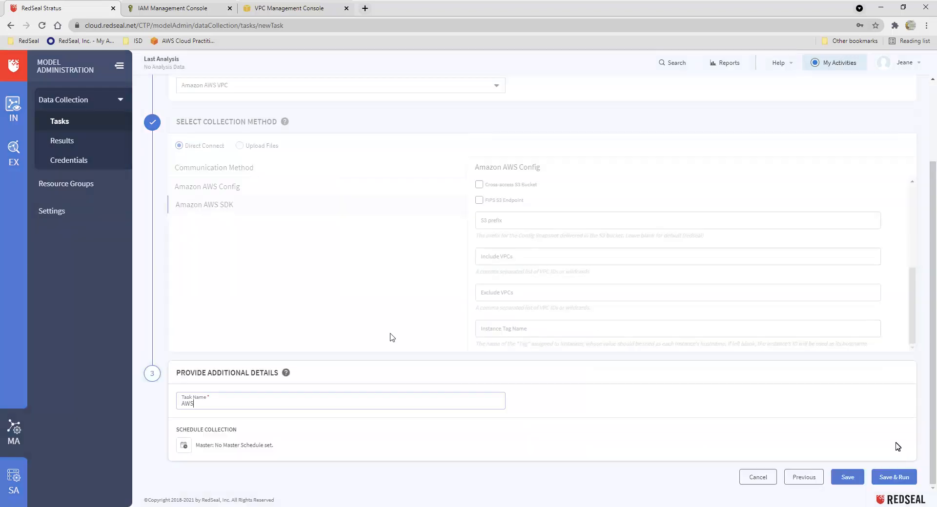
click(847, 476)
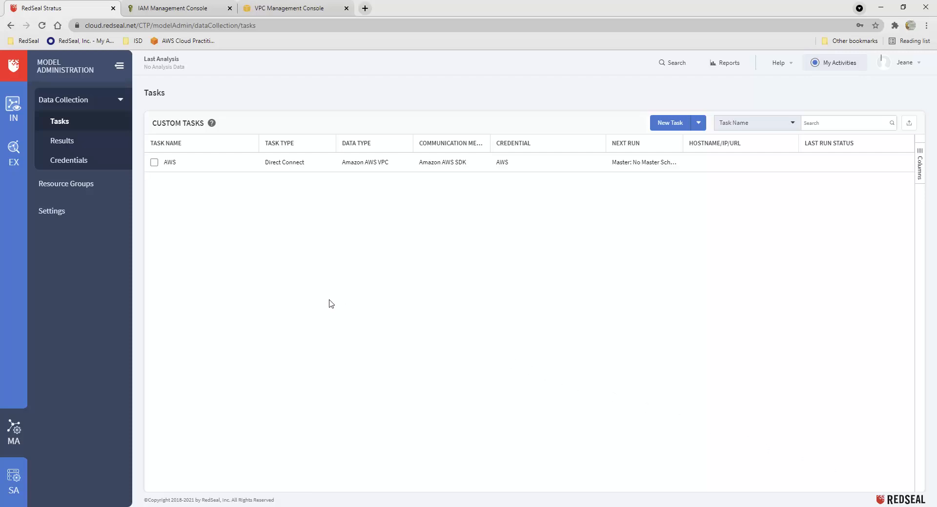
- Open the master schedule in the Data Import settings and make it weekly on Monday
click(46, 208)
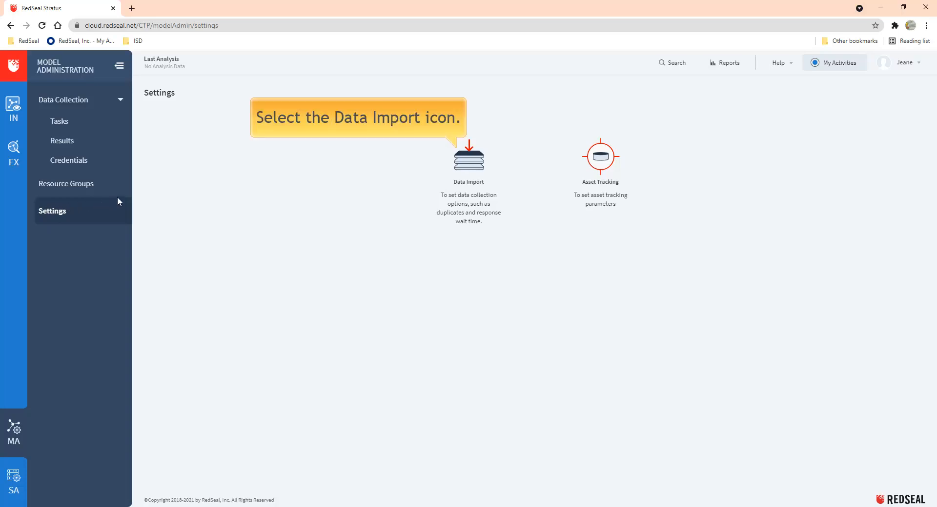
click(463, 161)
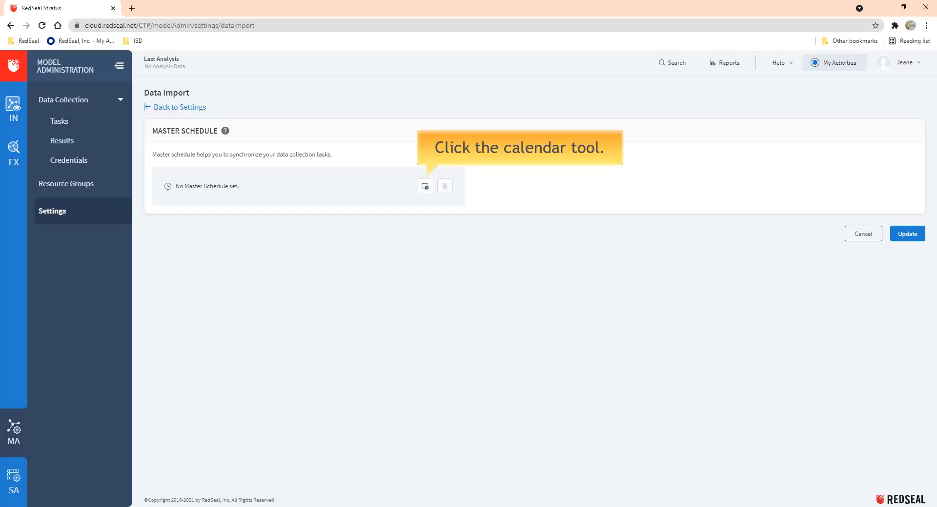
click(425, 187)
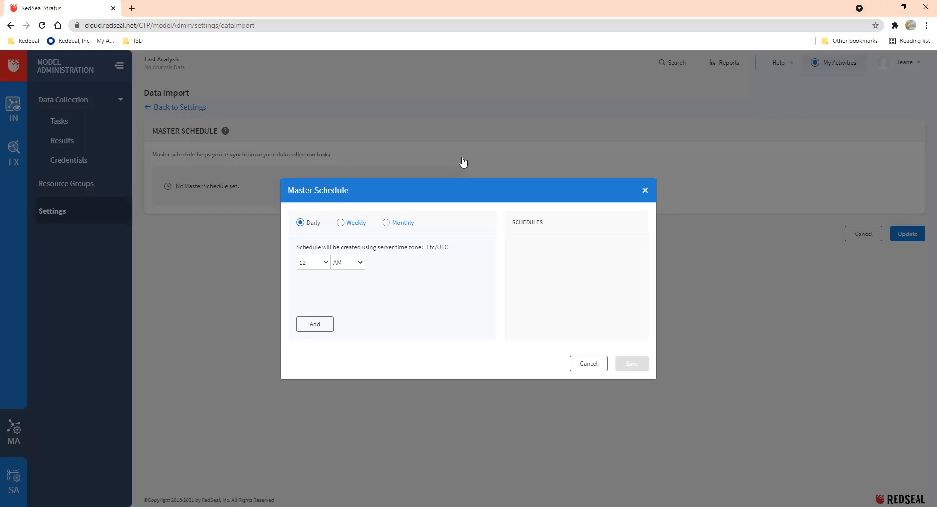
click(340, 223)
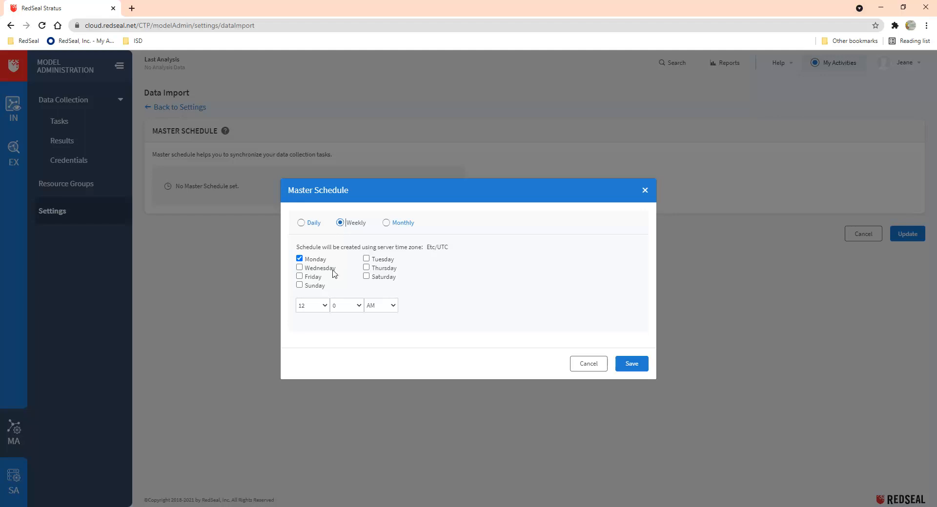
- Set the master schedule time to 7:38 PM, save the schedule, and update the Data Import settings
click(326, 308)
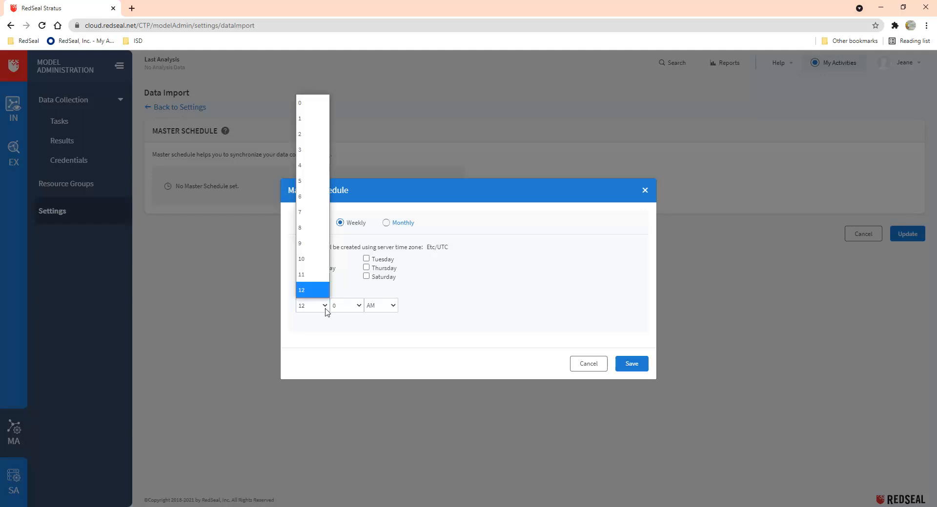
click(312, 213)
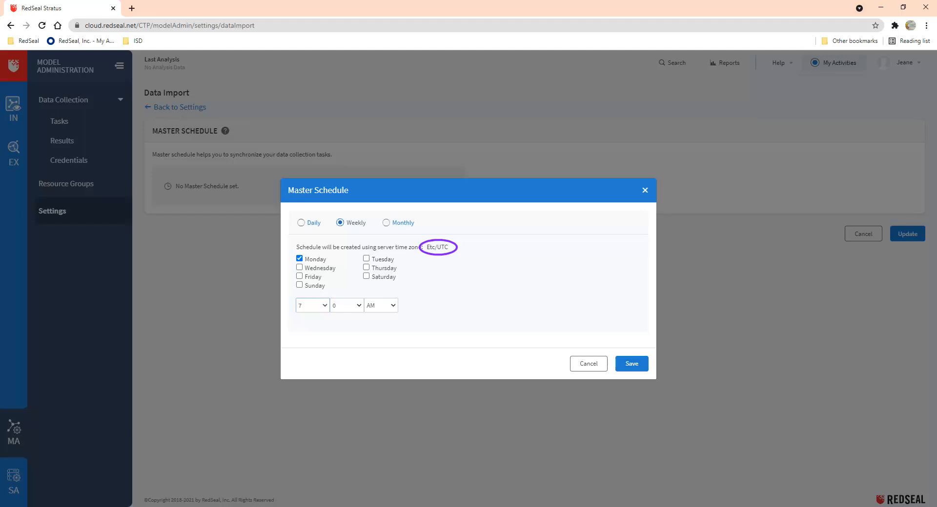
click(356, 308)
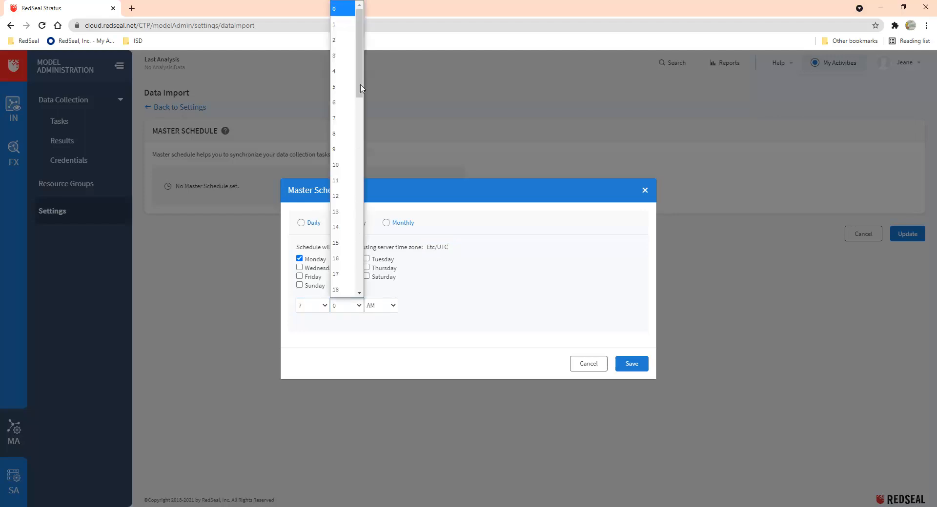
drag(360, 88, 346, 136)
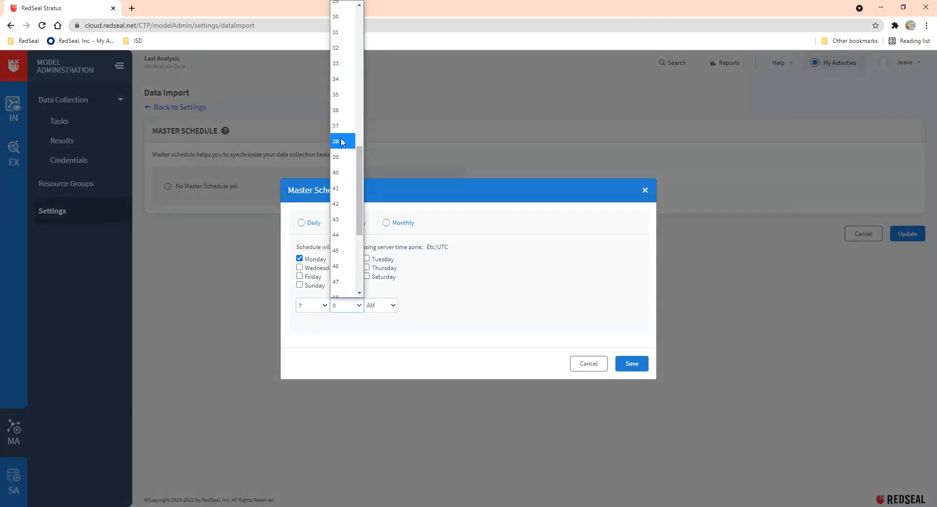
click(343, 140)
click(393, 305)
click(385, 336)
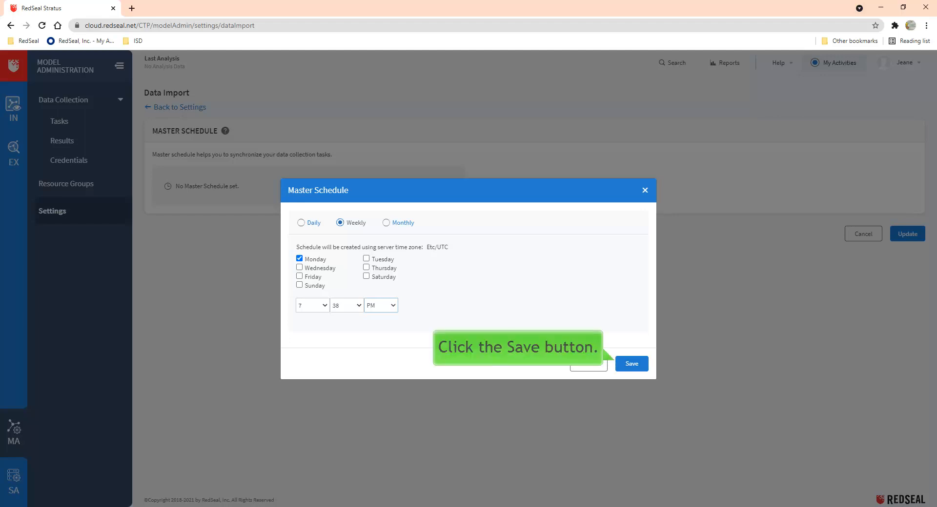
click(631, 364)
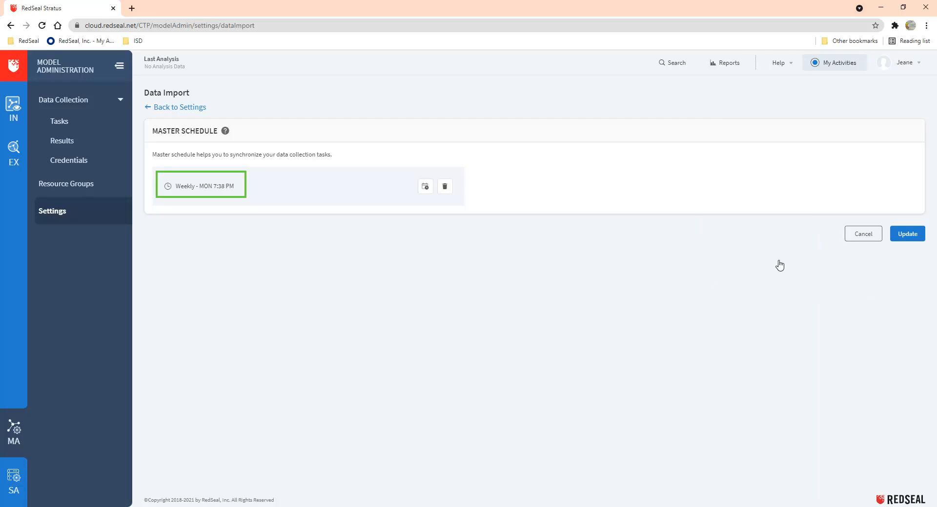
click(907, 234)
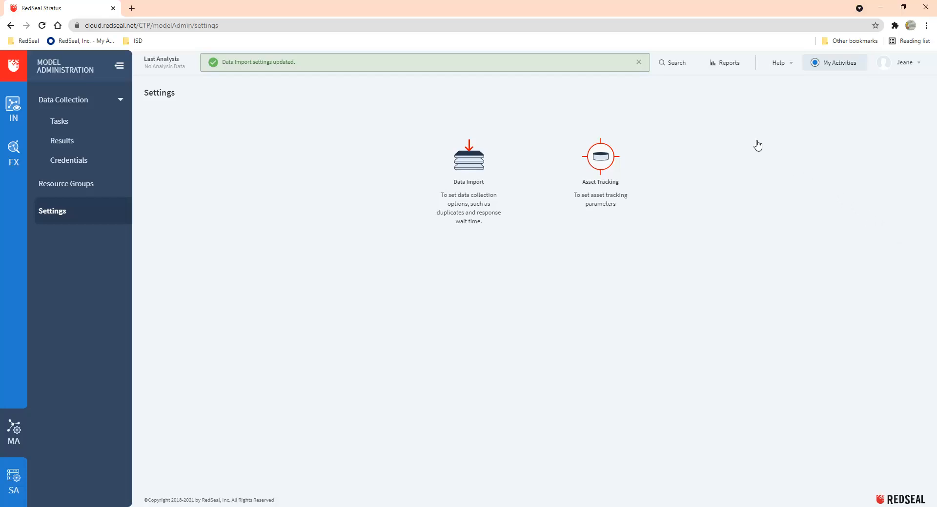
click(638, 62)
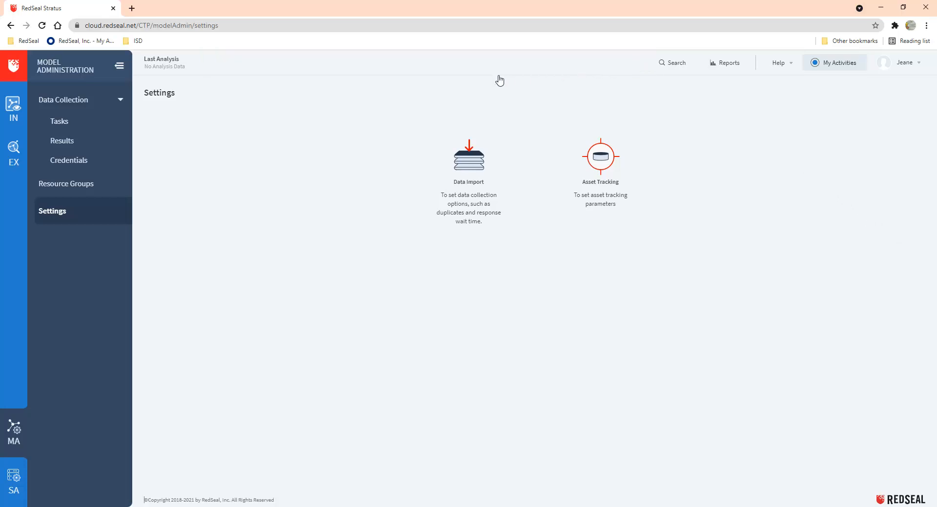
- Open the AWS custom task for editing, then save and run it with its existing settings
click(62, 123)
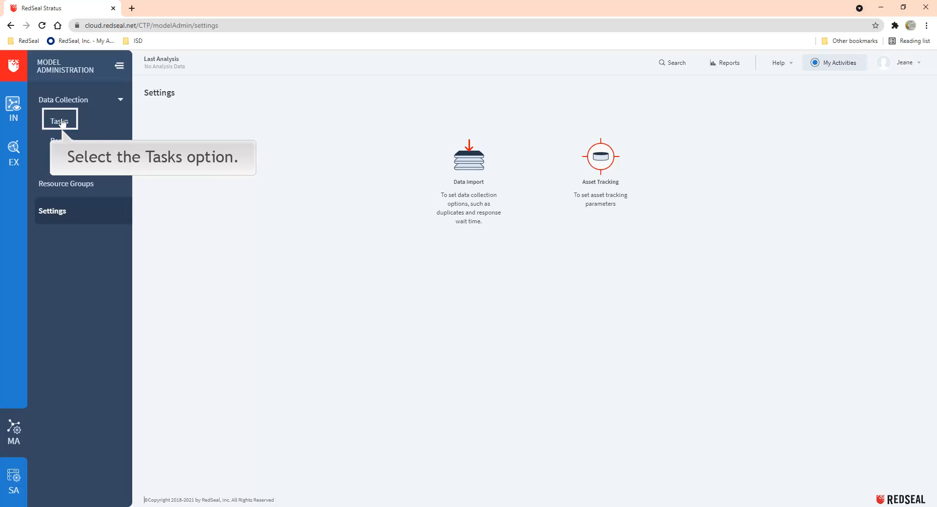
click(62, 123)
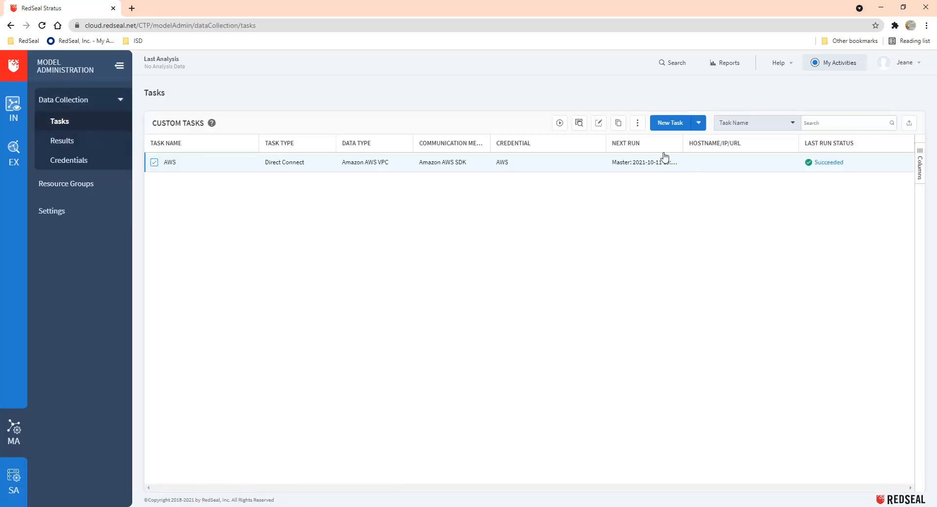
click(599, 123)
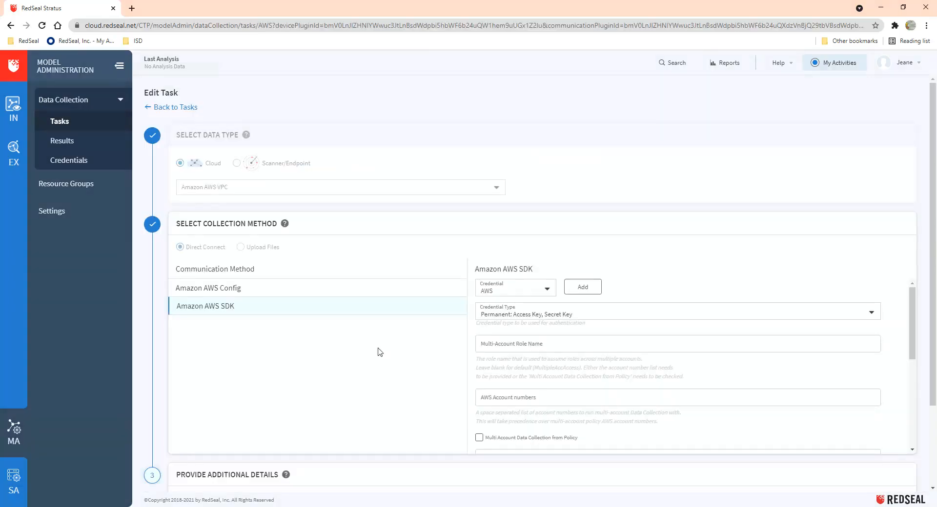
scroll(599, 124, down, 2)
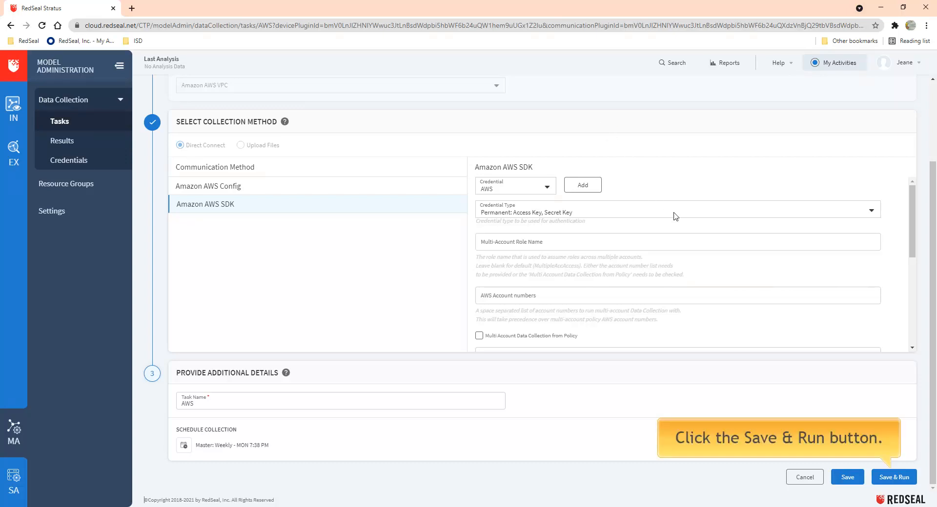
click(884, 476)
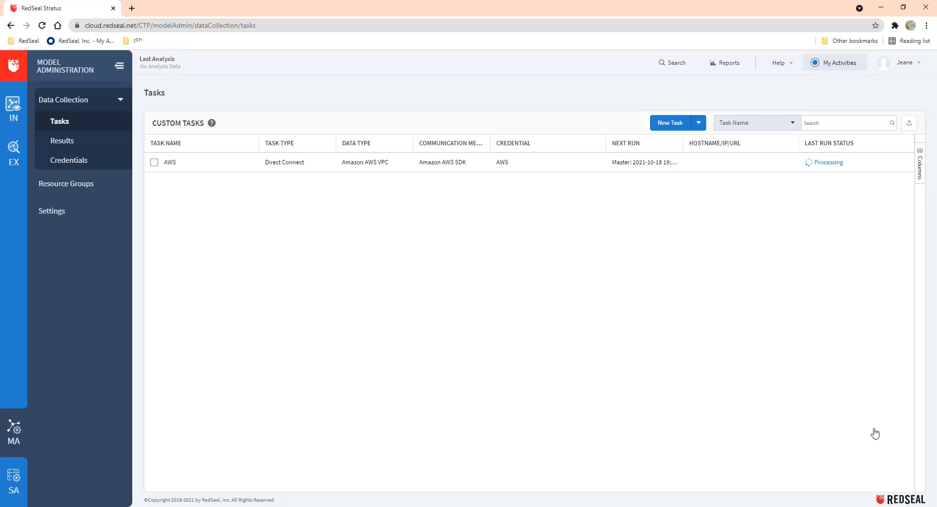
- Check the AWS task's run history from its last run status, return to the tasks, and check My Activities
click(823, 167)
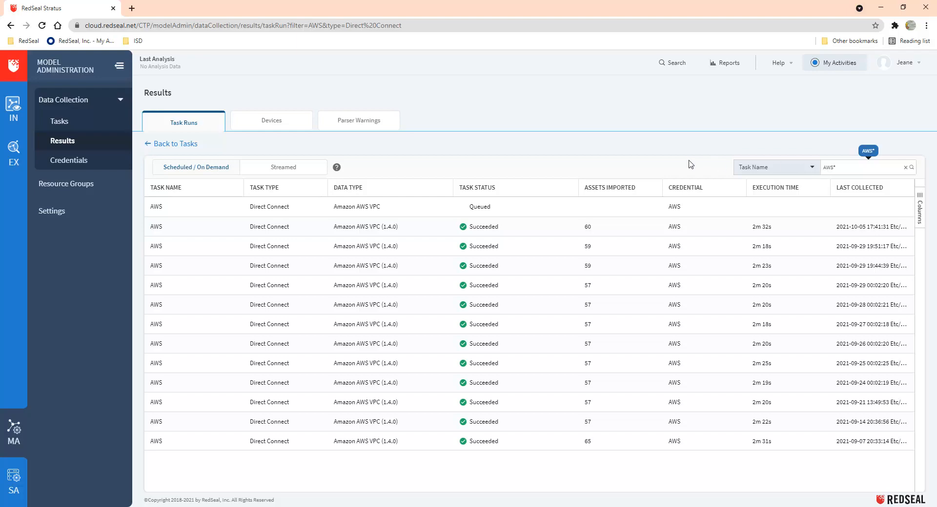
click(180, 144)
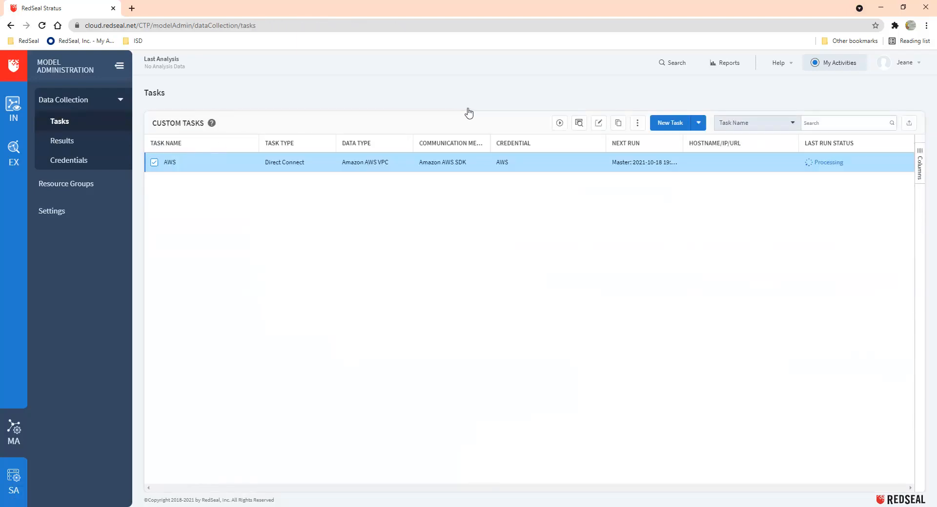
click(837, 69)
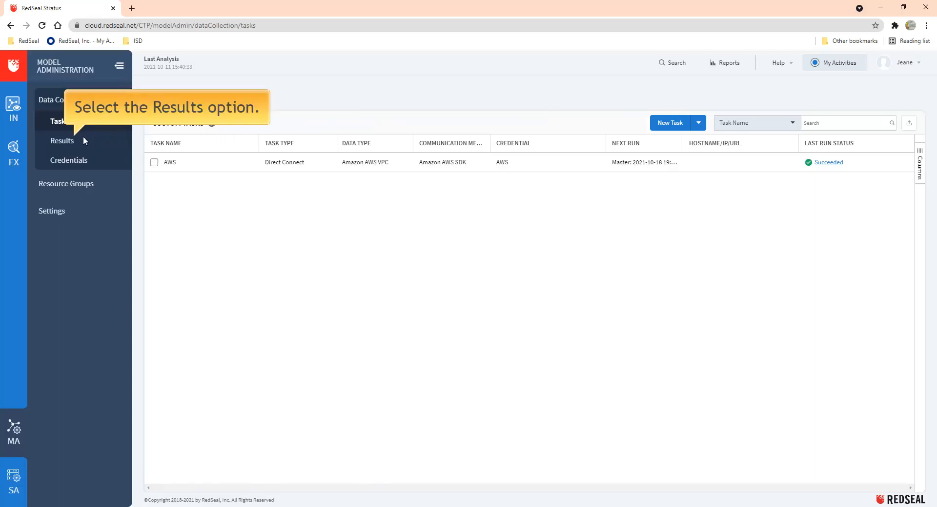
- Review the AWS task run in the data collection results and compare it with the resources in the AWS VPC Management Console
click(69, 142)
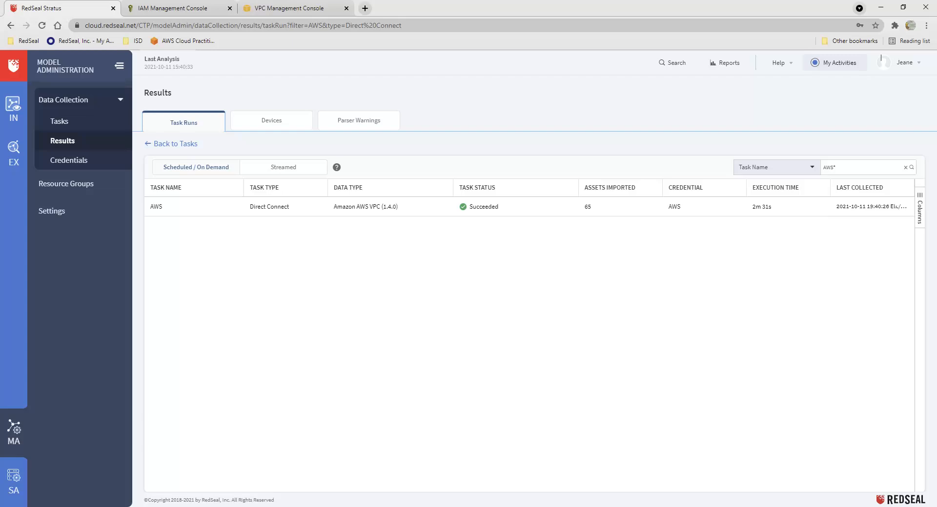
scroll(559, 264, down, 1)
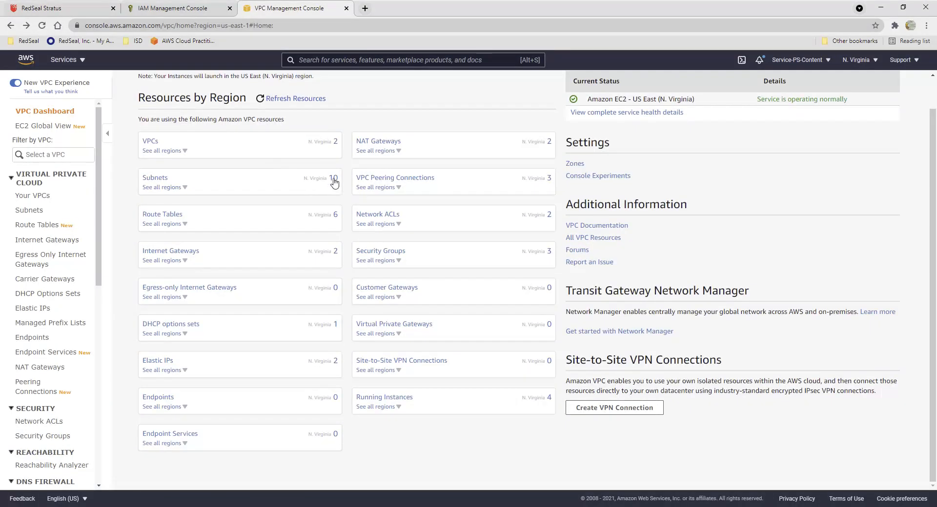